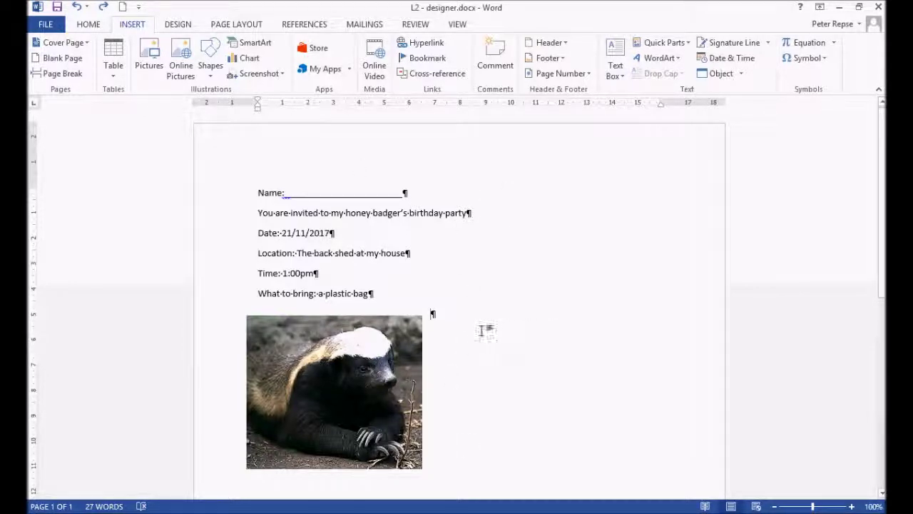
Step: Add an empty line above the Name line and insert a 1x1 table
scroll(458, 329, "down", 3)
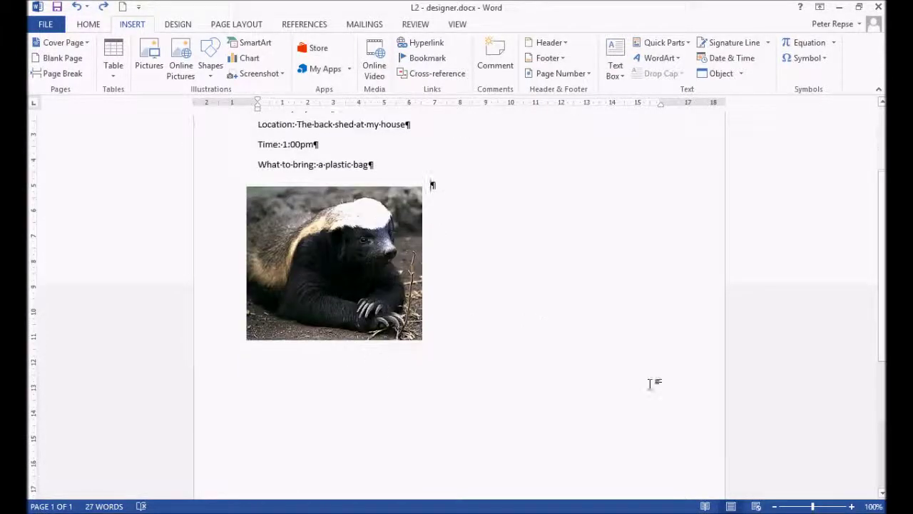
scroll(299, 304, "up", 3)
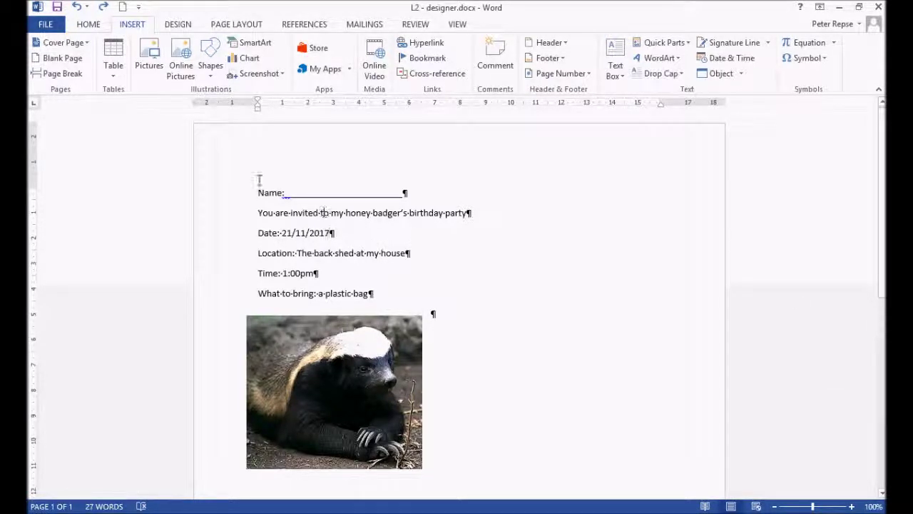
key("Return")
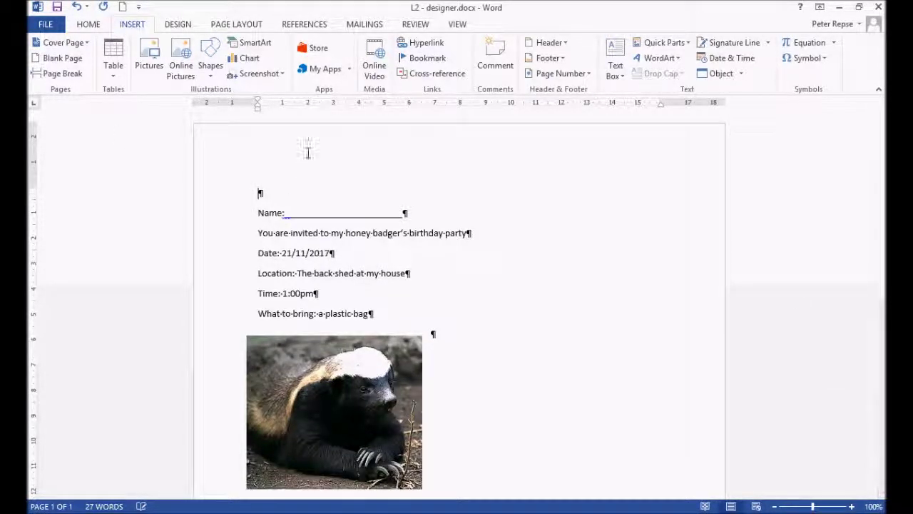
left_click(112, 72)
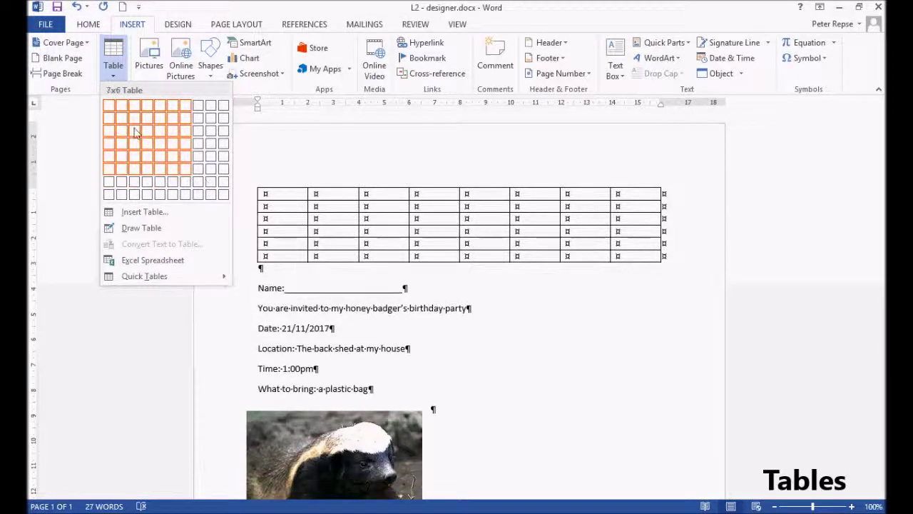
left_click(108, 106)
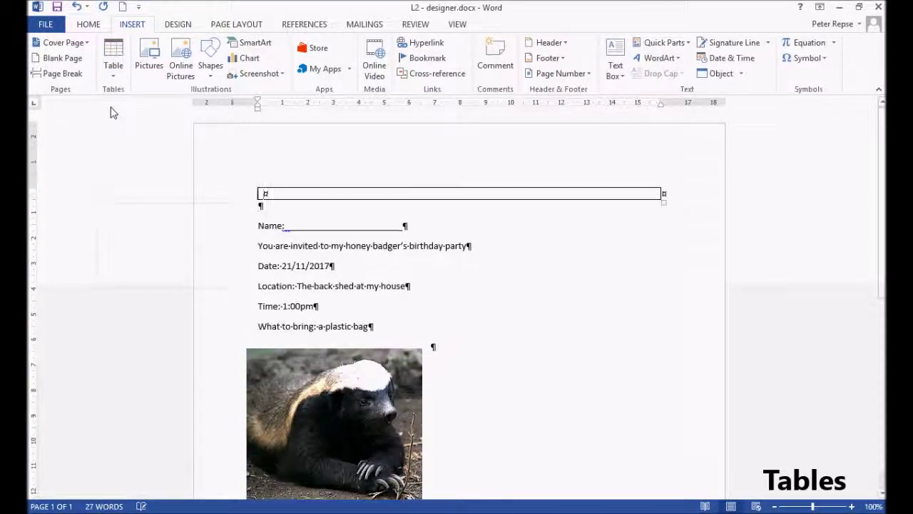
Step: Move the six invitation lines into the table cell and select the honey badger picture
left_click_drag(258, 226, 361, 340)
left_click_drag(269, 239, 277, 198)
left_click(430, 300)
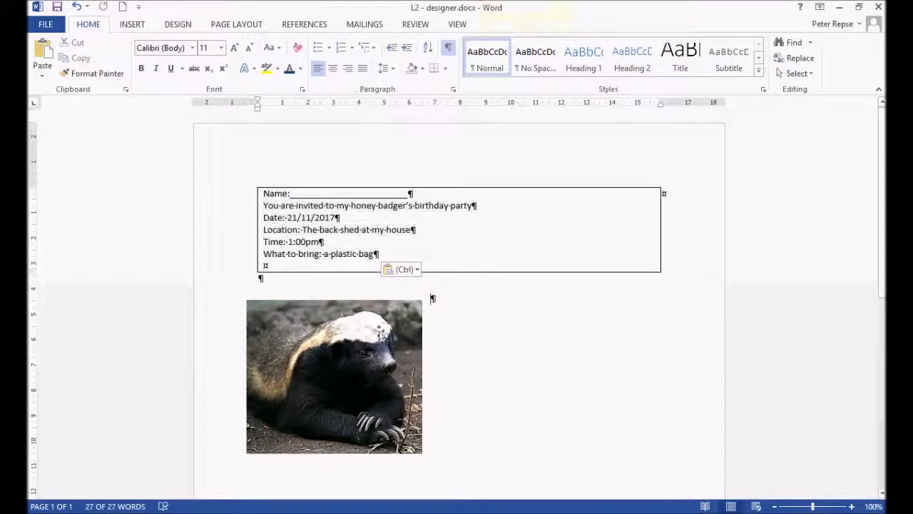
left_click(357, 330)
Step: Set the honey badger picture's text wrapping to In Line with Text
left_click_drag(356, 330, 391, 232)
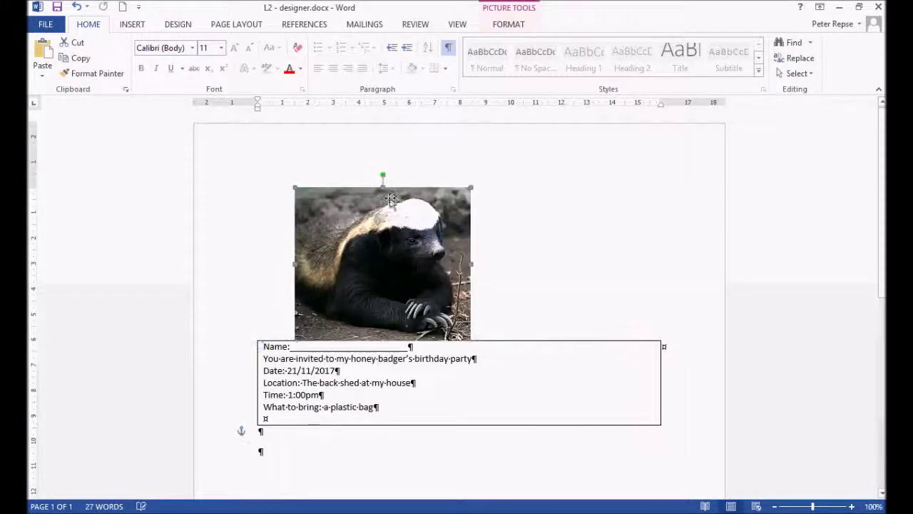
double_click(393, 227)
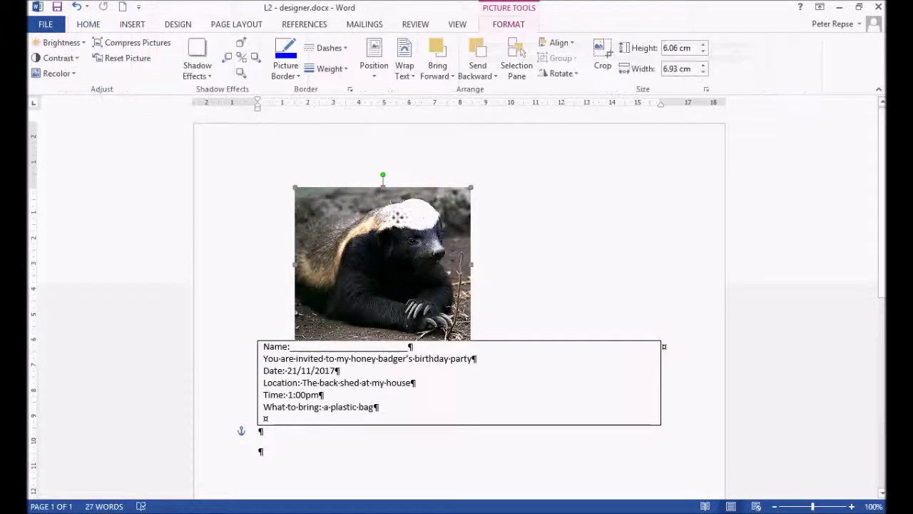
left_click(405, 70)
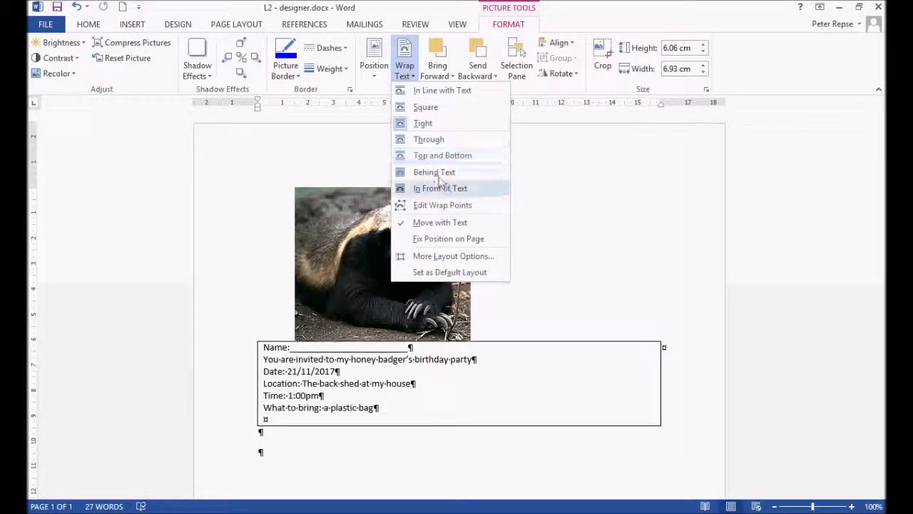
left_click(442, 90)
Step: Move the picture into the table cell below the lines and narrow the table to about half width
left_click_drag(388, 292, 374, 272)
left_click(524, 320)
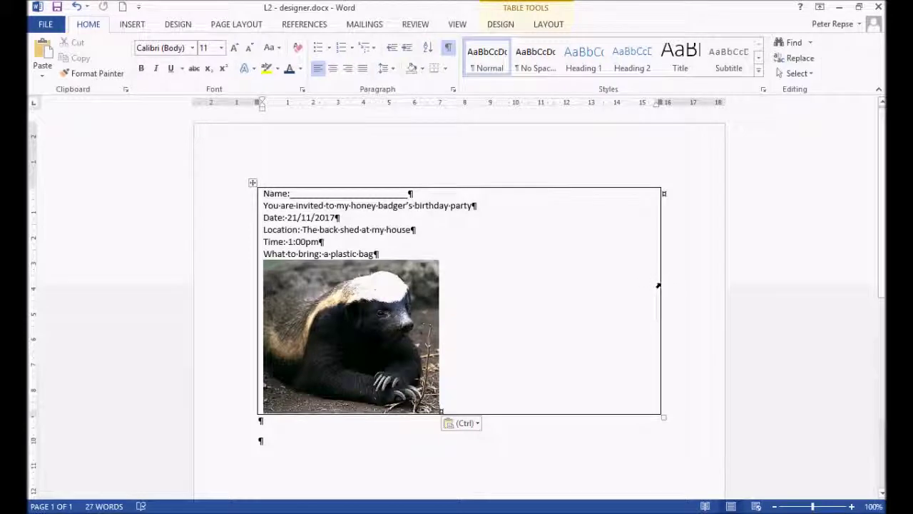
left_click_drag(658, 286, 481, 301)
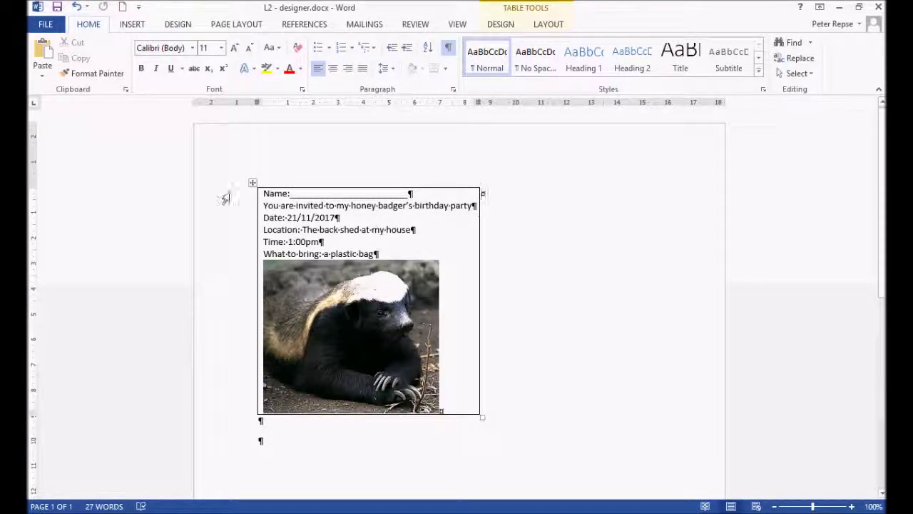
Step: Apply All Borders to the whole invitation table
left_click(252, 183)
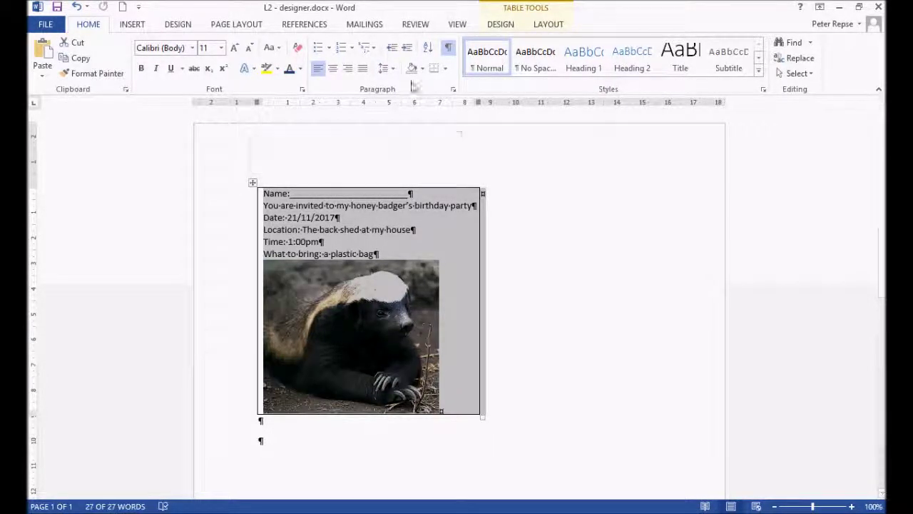
left_click(447, 70)
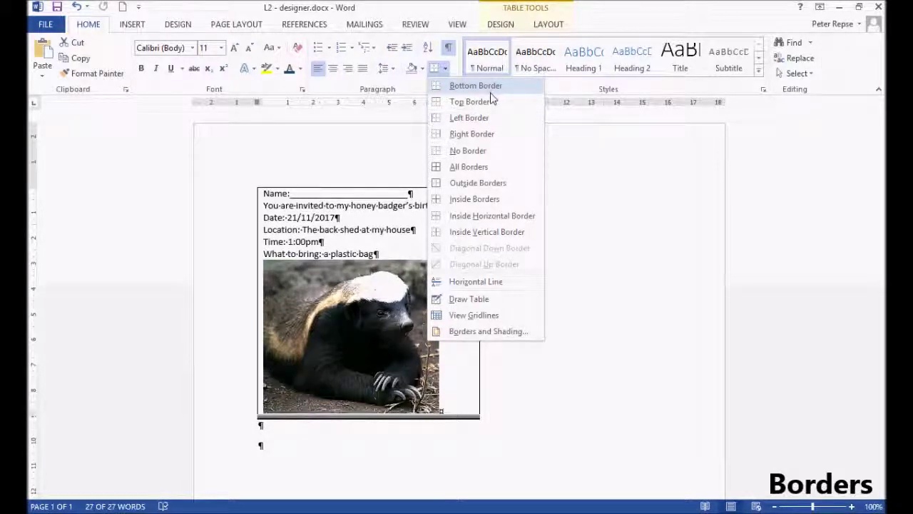
left_click(477, 166)
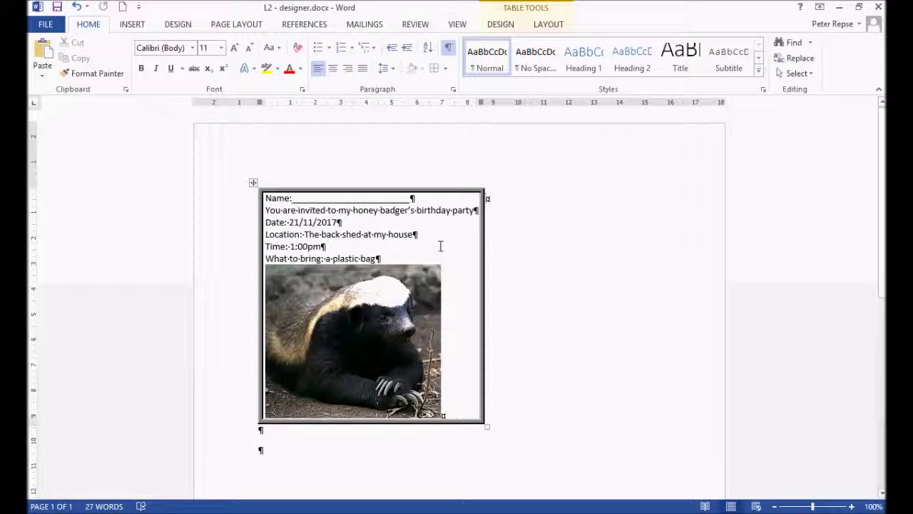
scroll(409, 250, "down", 2)
left_click(383, 237)
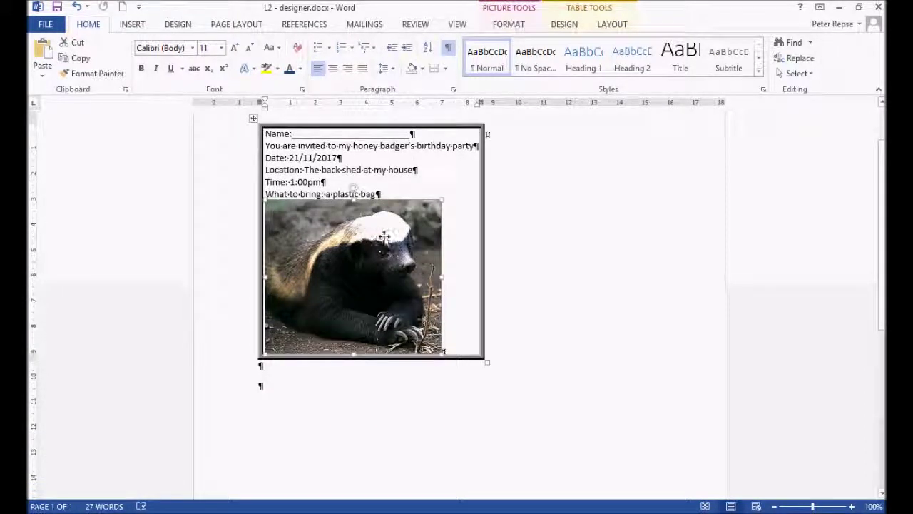
Step: Centre the badger picture, set all invitation text in Kristen ITC, and add a blank line in the cell
left_click(332, 68)
left_click(403, 184)
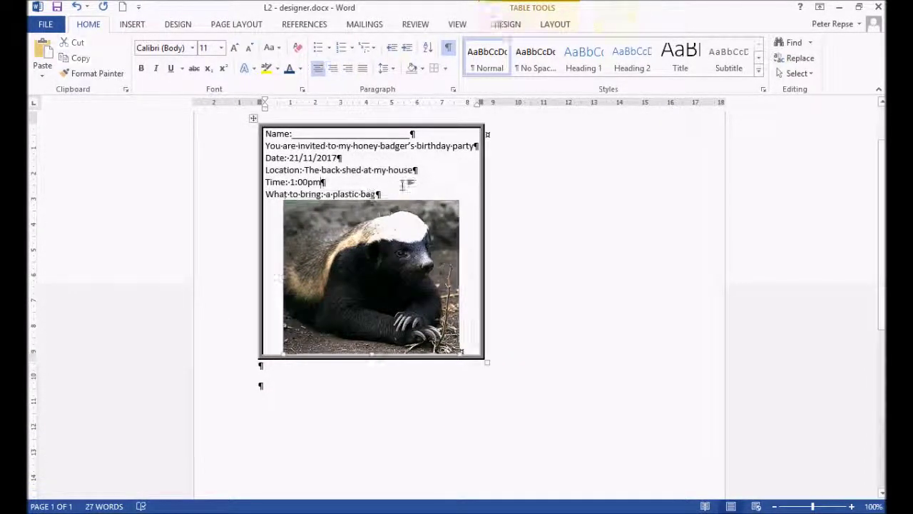
key("ctrl+a")
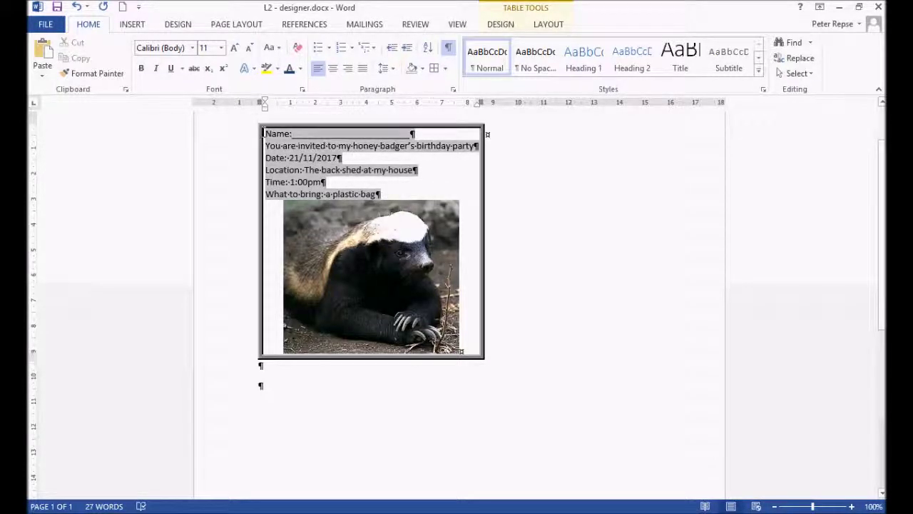
left_click(192, 48)
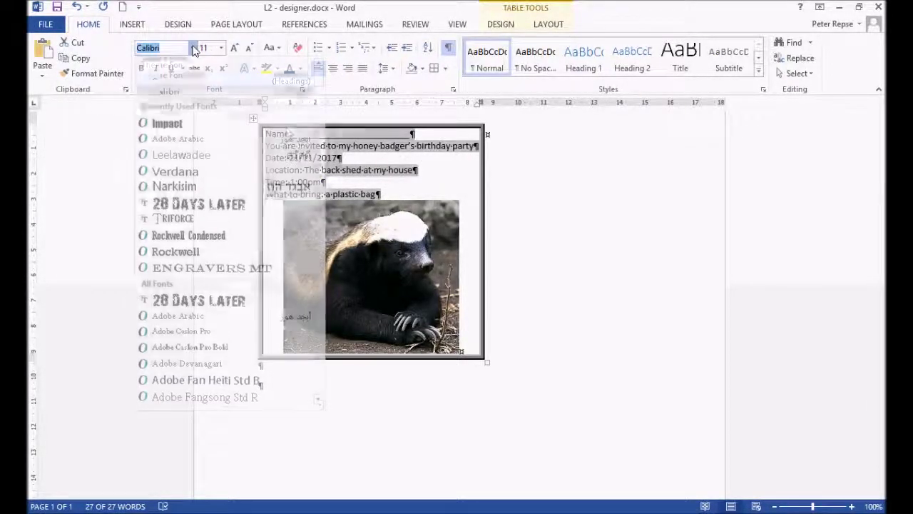
left_click_drag(318, 84, 317, 236)
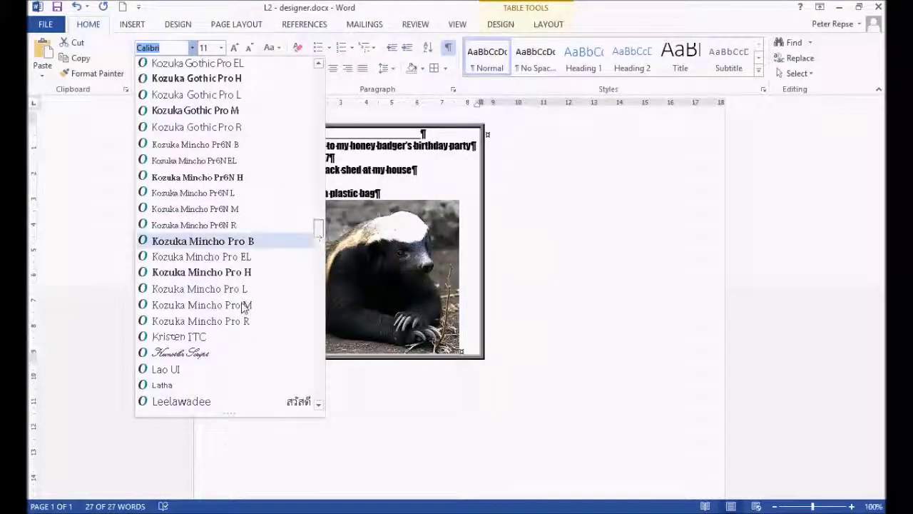
left_click(172, 337)
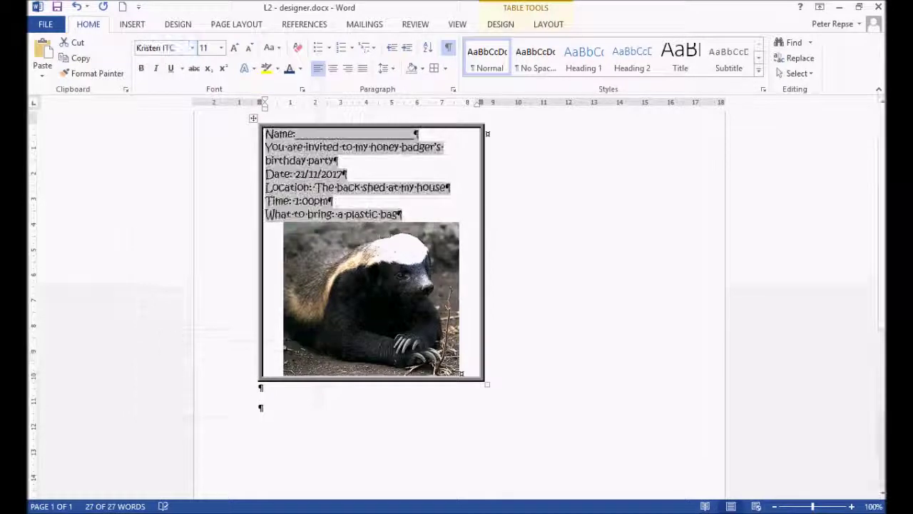
left_click(383, 176)
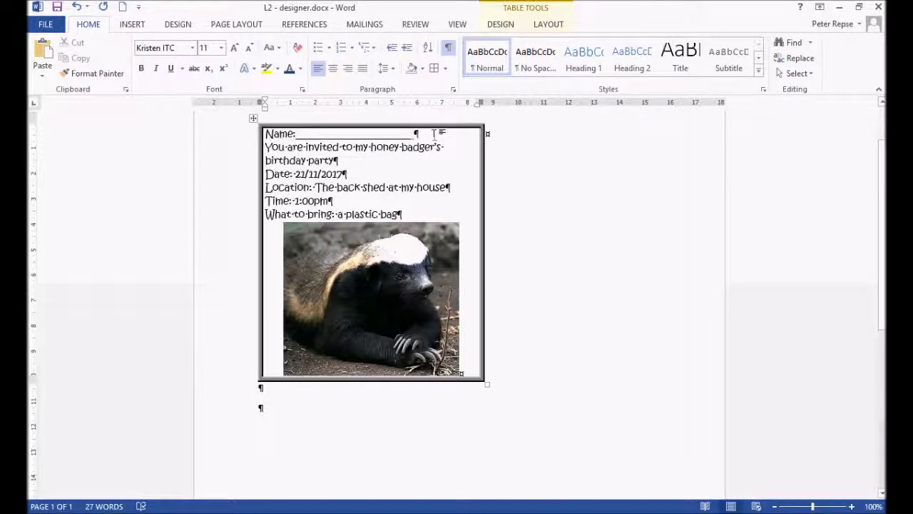
key("Return")
Step: Move the Name line down so an empty line sits at the top of the cell
left_click_drag(431, 133, 267, 149)
left_click(308, 136)
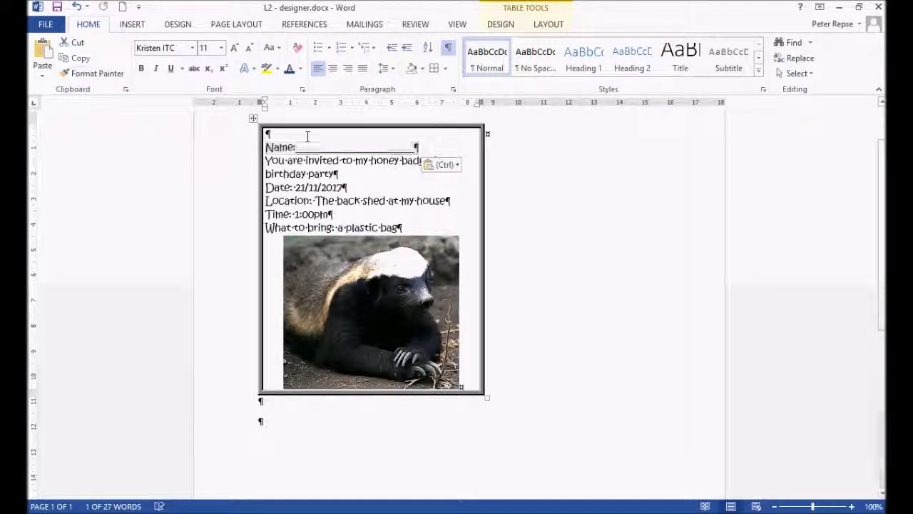
left_click(275, 135)
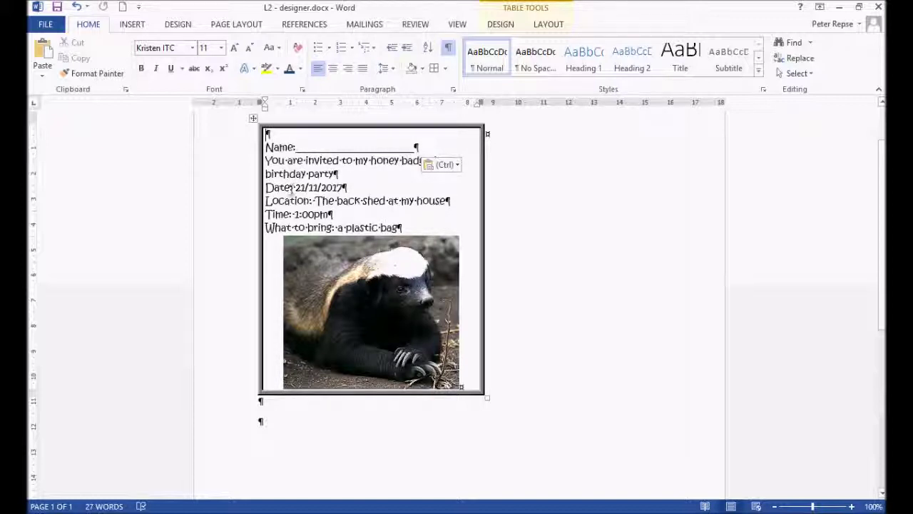
Step: Paste a second copy of the whole invitation table below the first one
left_click(342, 402)
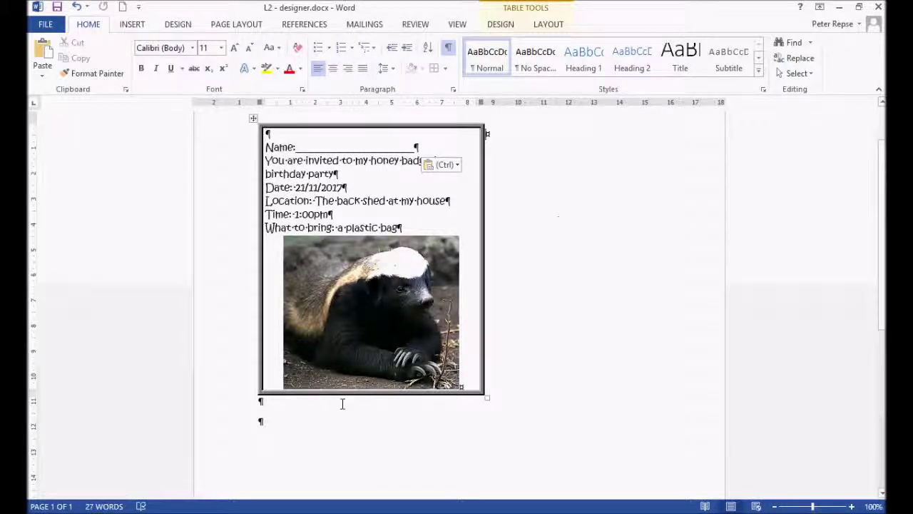
left_click(207, 336)
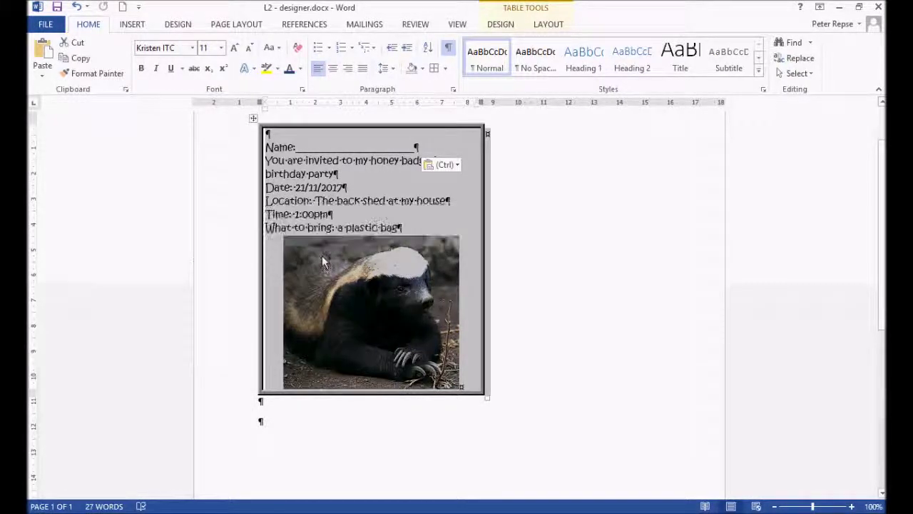
left_click(293, 436)
key("ctrl+v")
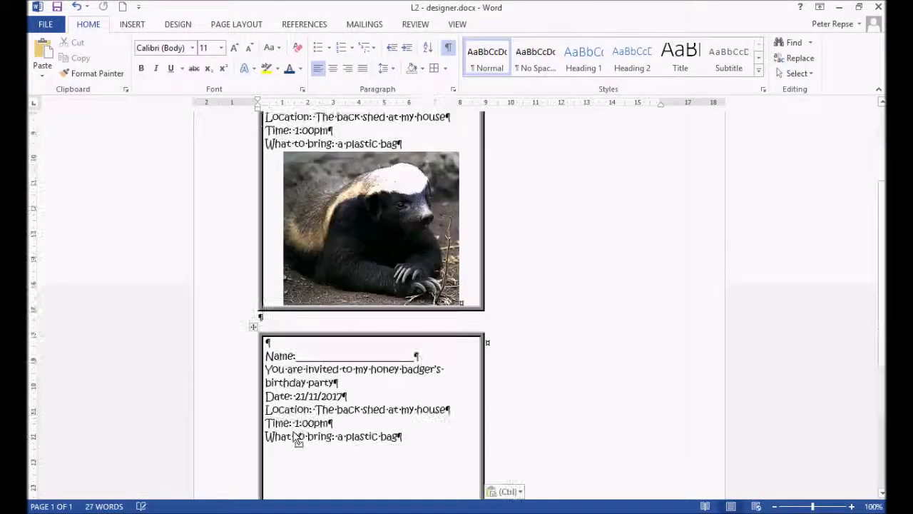
scroll(500, 312, "down", 3)
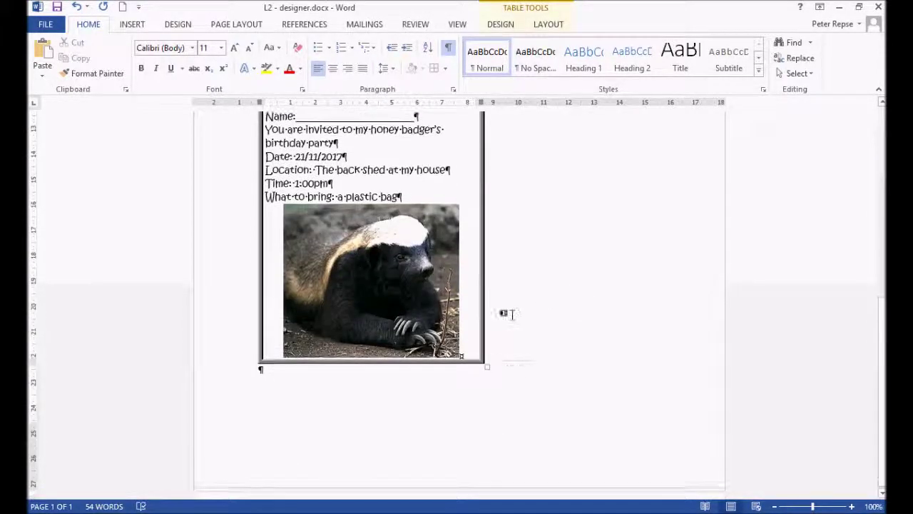
scroll(492, 320, "up", 4)
scroll(491, 321, "down", 3)
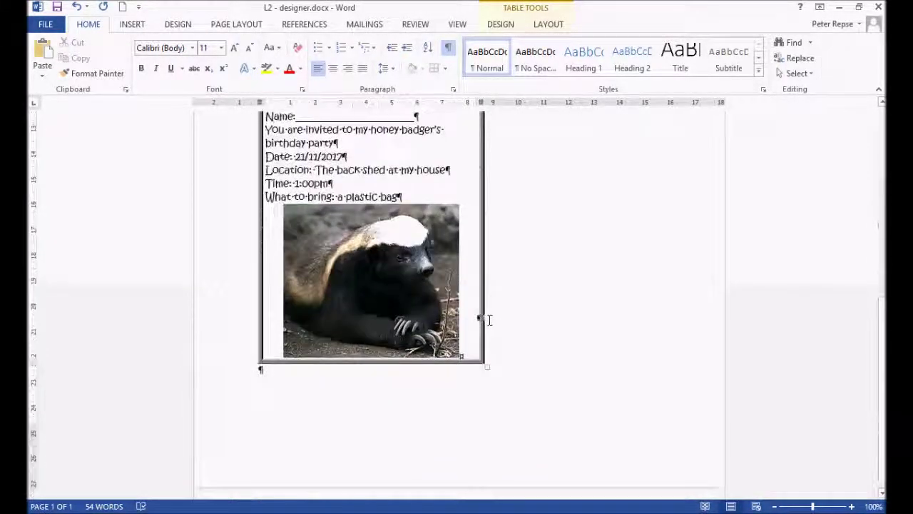
scroll(483, 320, "up", 6)
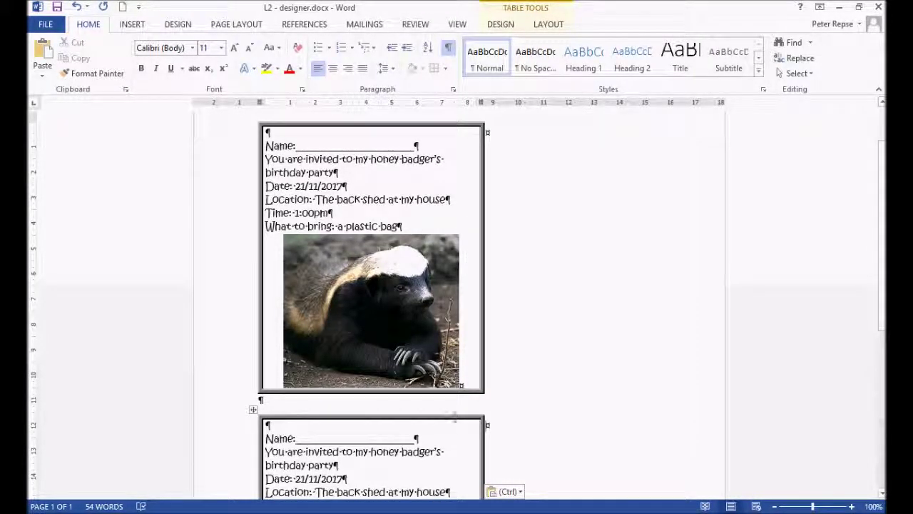
Step: Apply the Narrow margin preset to the page
left_click(232, 25)
left_click(43, 68)
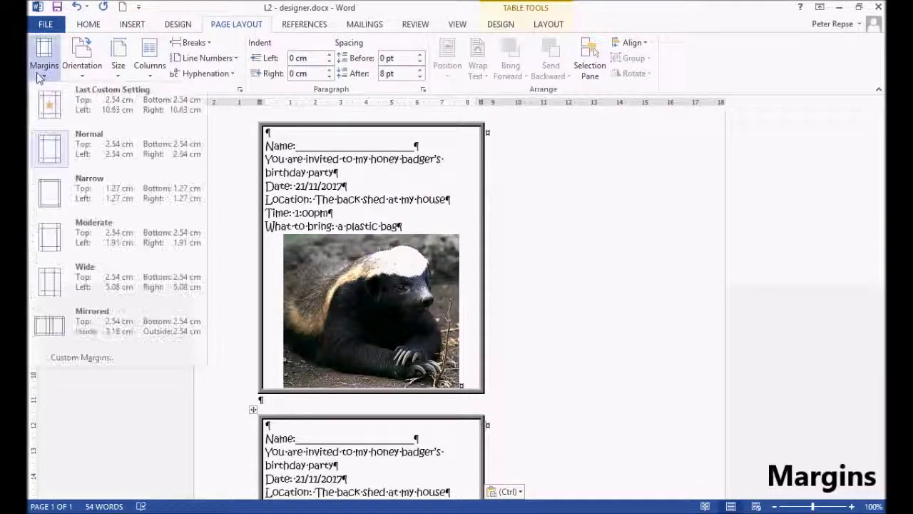
left_click(89, 197)
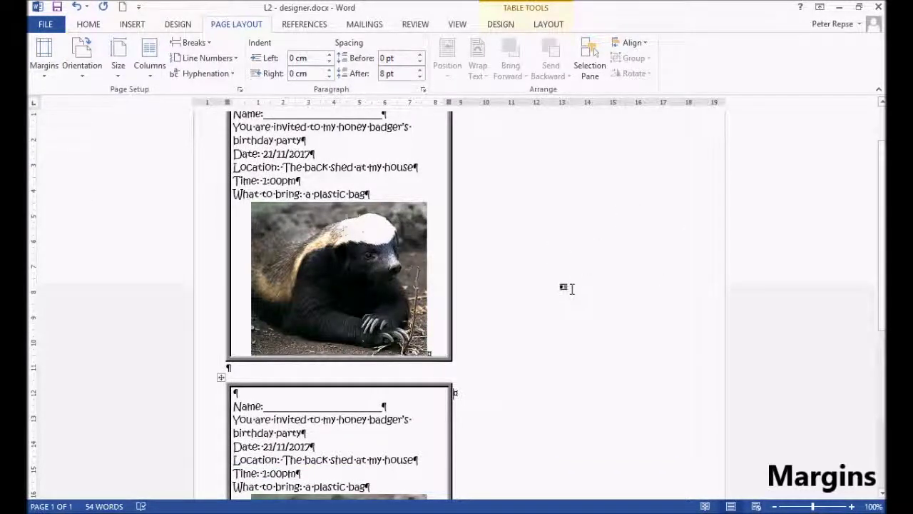
scroll(566, 288, "up", 2)
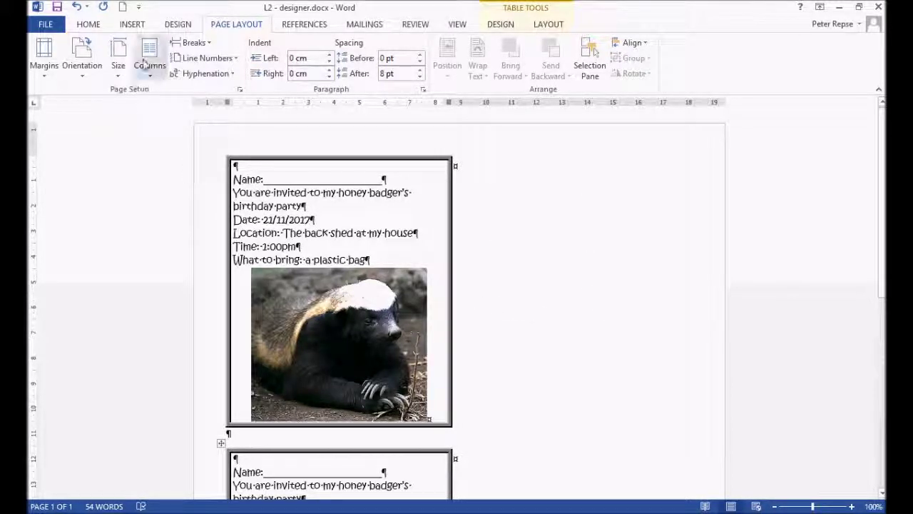
left_click(132, 24)
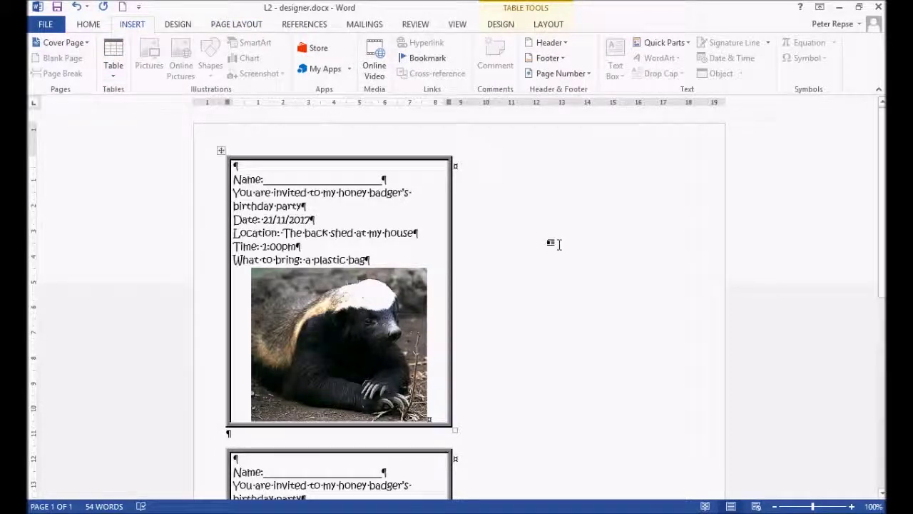
left_click(86, 24)
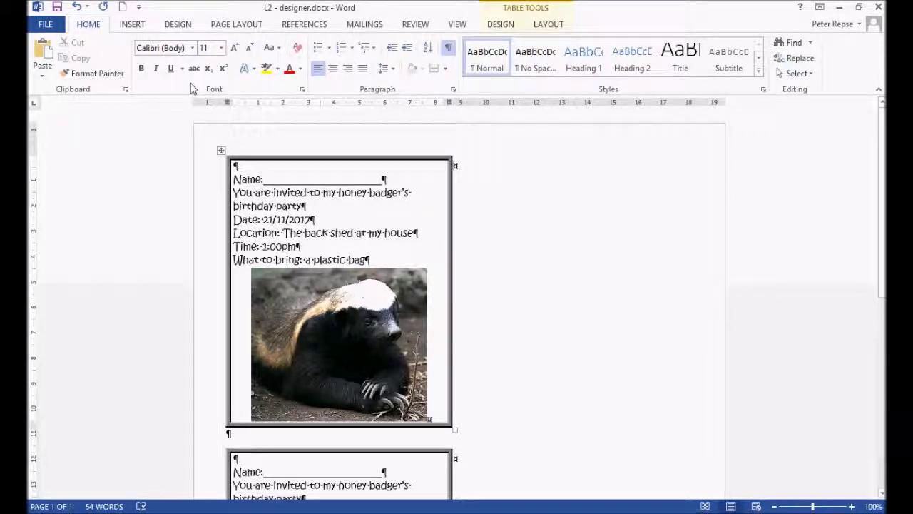
Step: Split the page layout into two columns
left_click(227, 27)
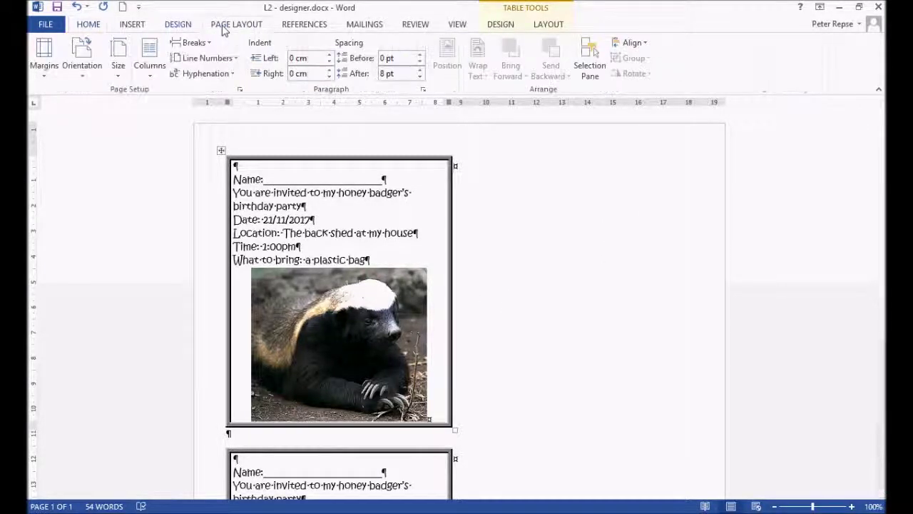
left_click(149, 79)
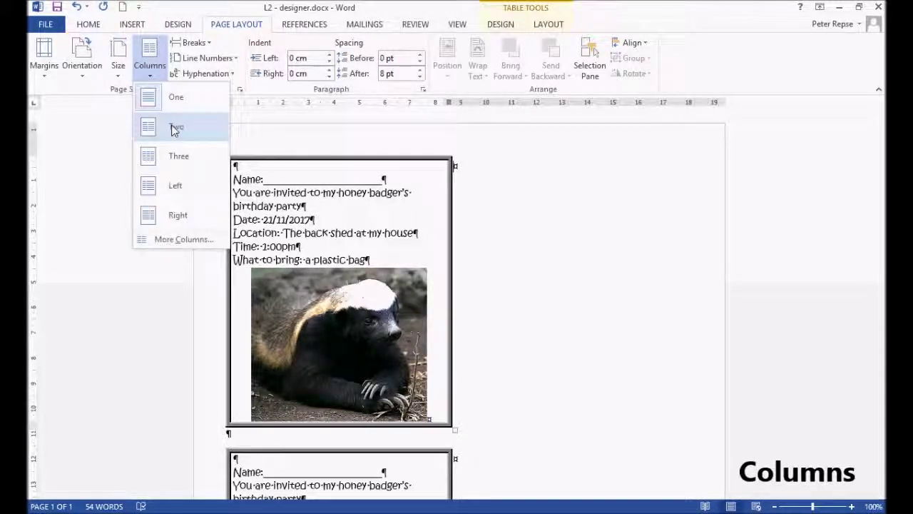
left_click(175, 128)
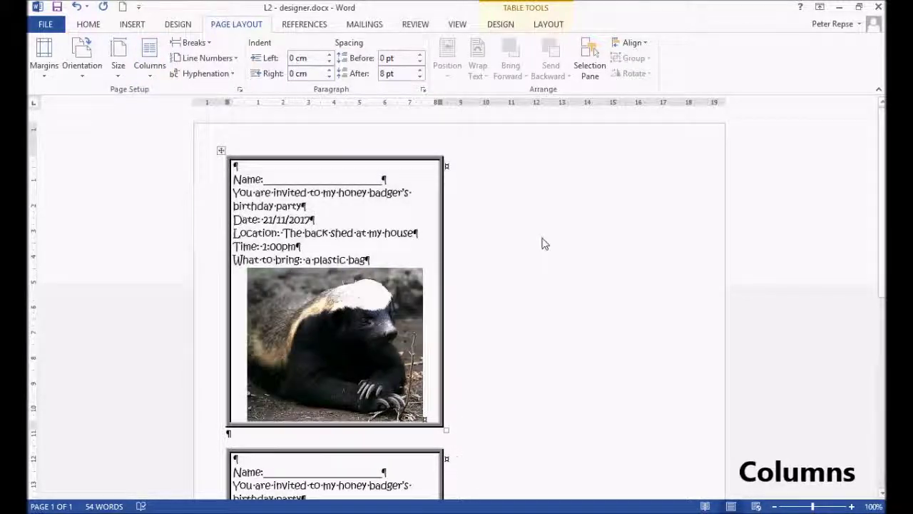
scroll(485, 246, "down", 8)
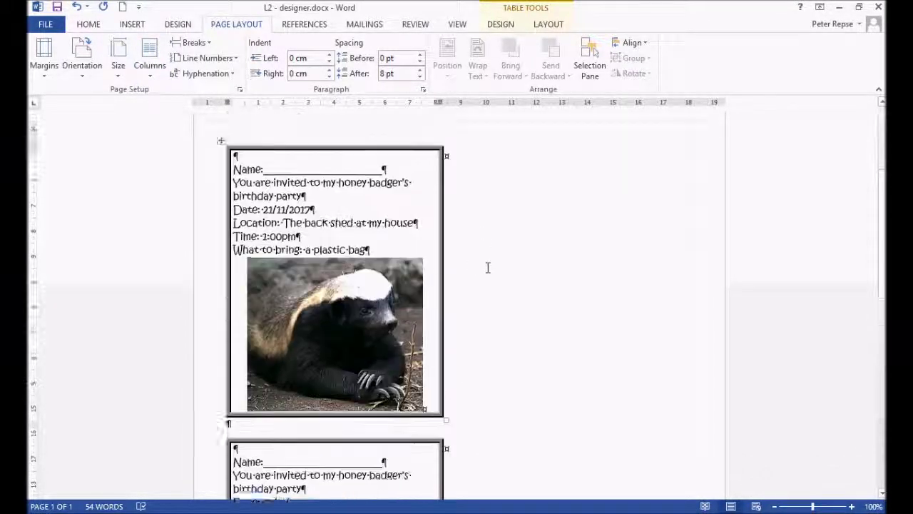
scroll(481, 290, "down", 10)
Step: Add a blank paragraph below the last invitation and paste a third copy of the table
left_click(280, 364)
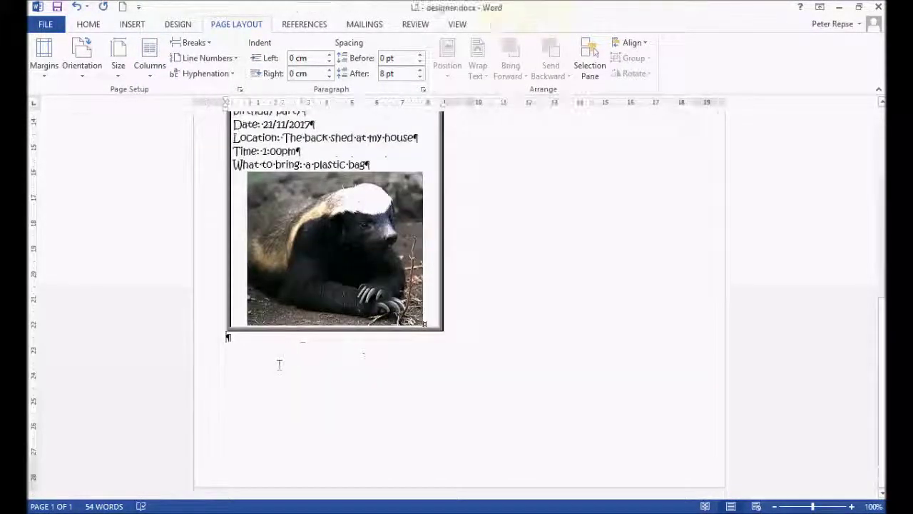
key("Return")
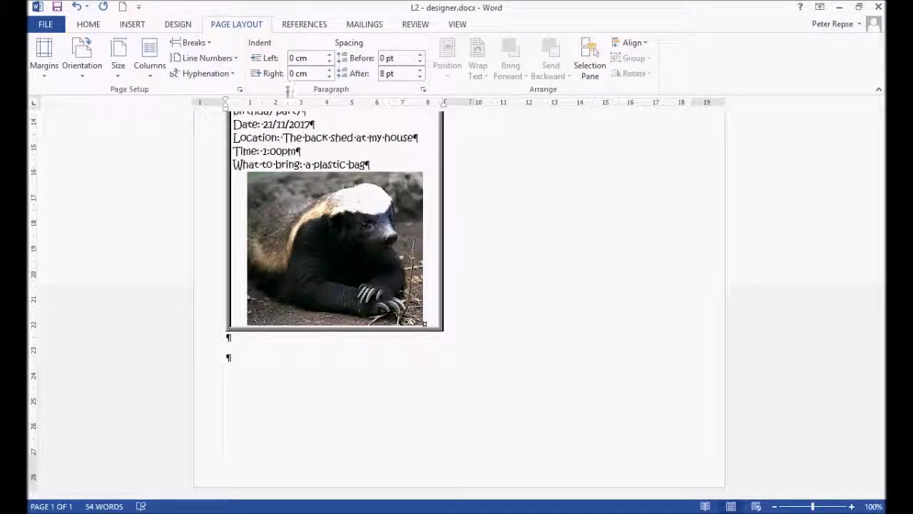
key("ctrl+v")
scroll(425, 252, "up", 5)
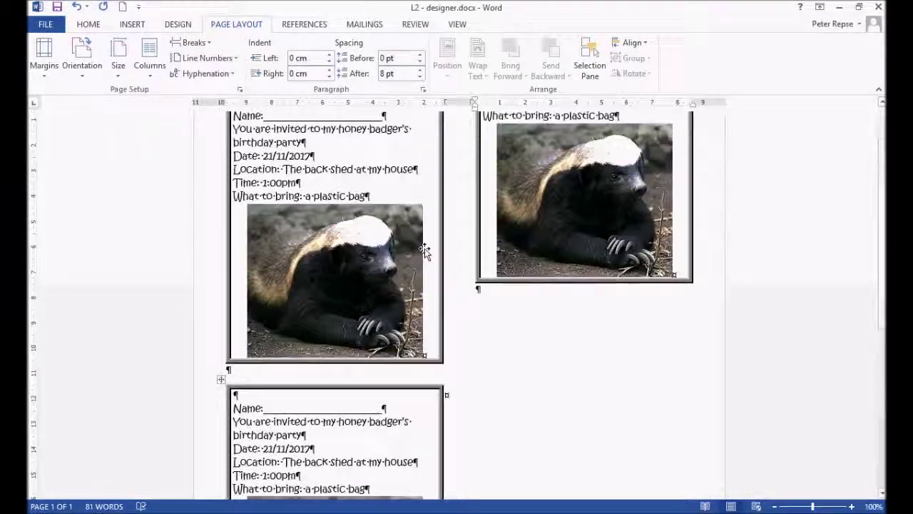
scroll(425, 251, "up", 2)
scroll(471, 289, "down", 4)
scroll(461, 322, "up", 2)
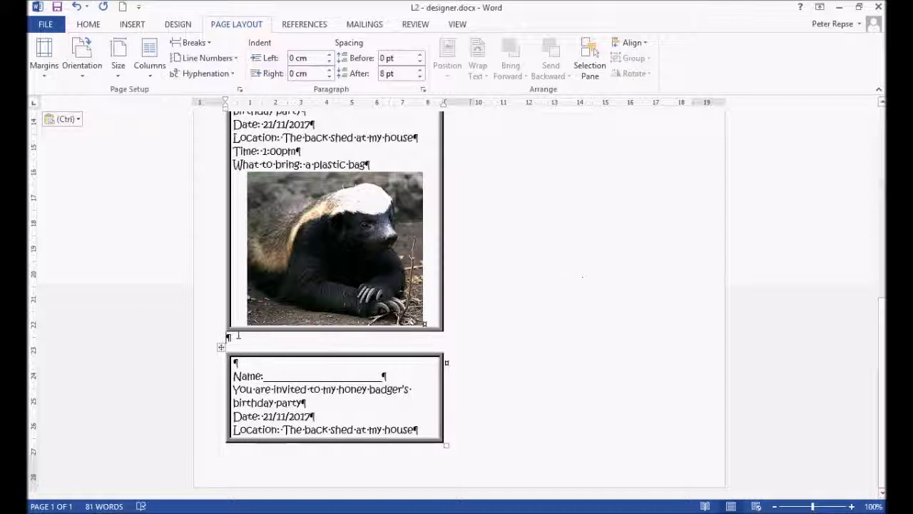
Step: Add blank lines to push content into the second column and paste a fourth invitation table
key("Return")
key("Return")
key("Return")
key("Return")
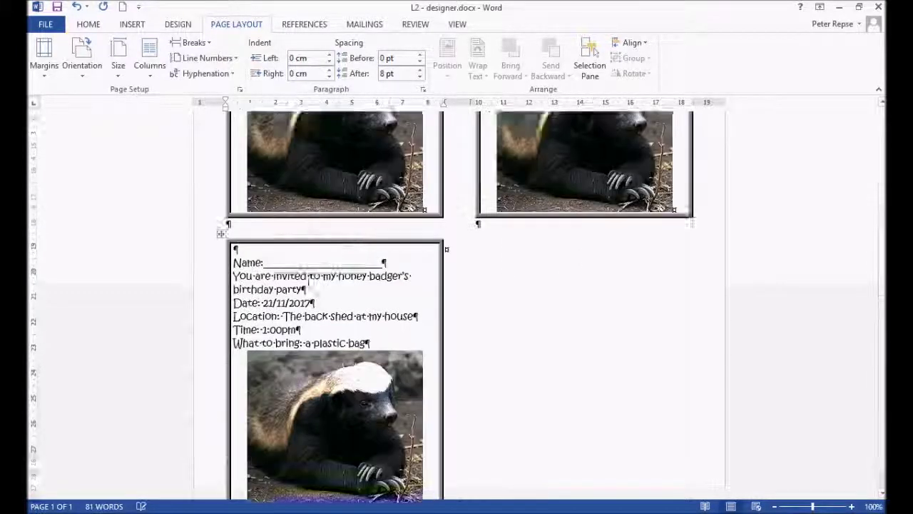
left_click(509, 437)
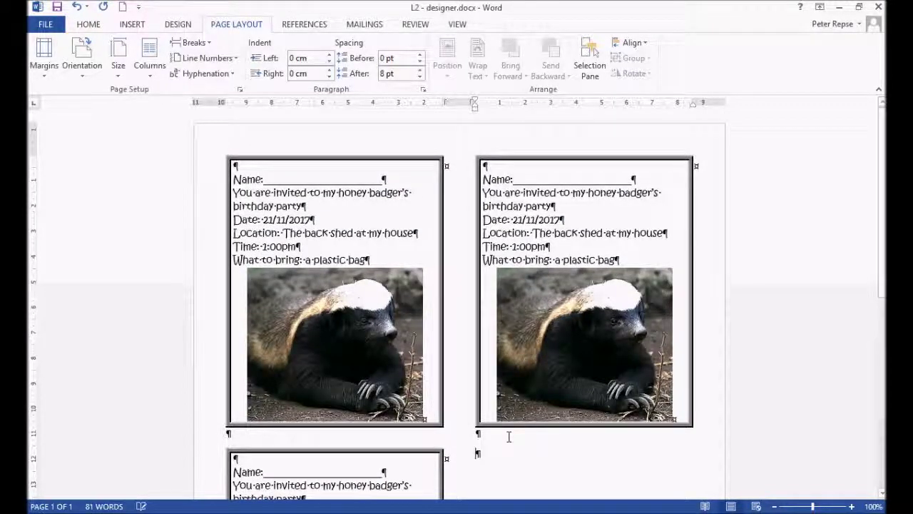
key("ctrl+v")
scroll(535, 340, "down", 6)
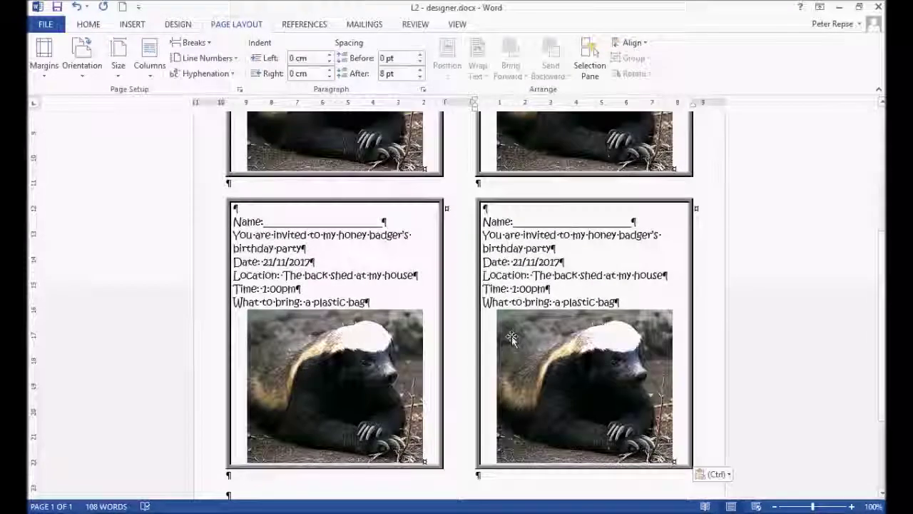
scroll(511, 336, "up", 5)
scroll(511, 340, "up", 2)
scroll(512, 342, "down", 4)
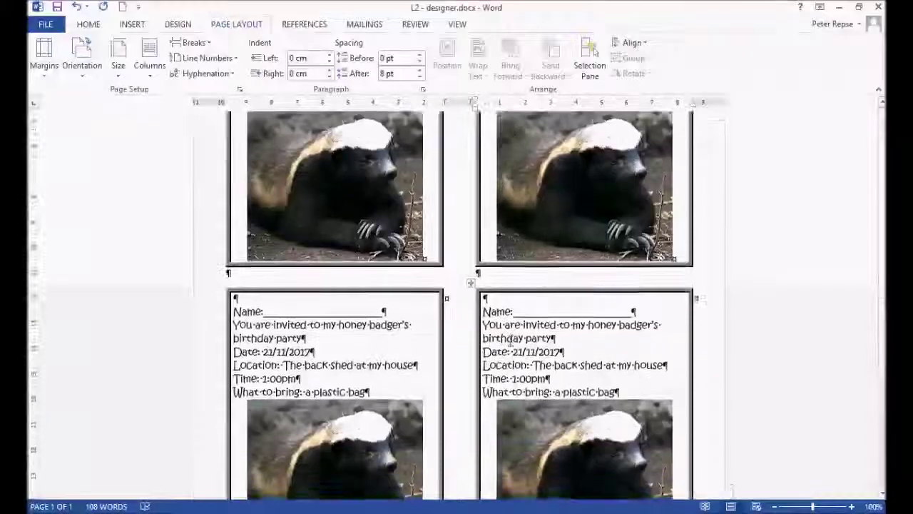